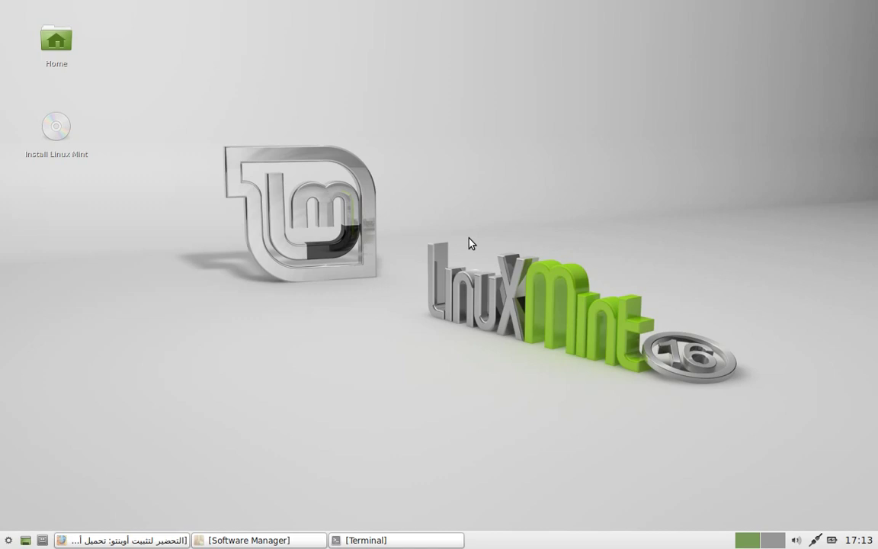
- Examine the installed applications by category, from all applications through Accessories, Graphics, Internet, Multimedia and Office to Settings
{"action": "left_click", "coordinate": [8, 540]}
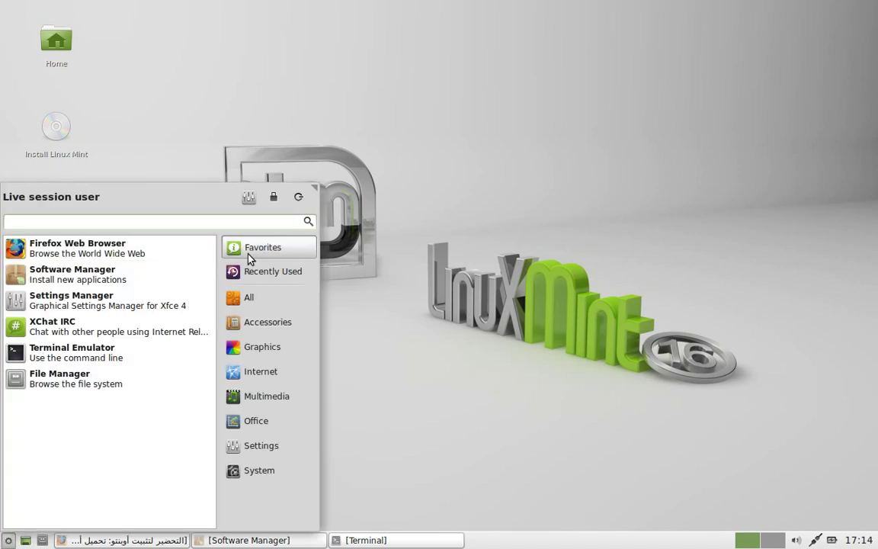
{"action": "left_click", "coordinate": [249, 297]}
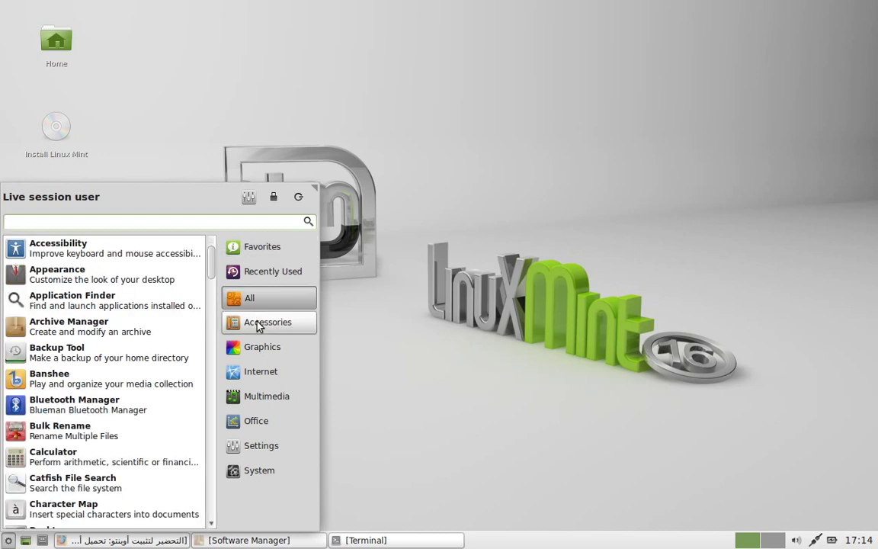
{"action": "left_click", "coordinate": [258, 324]}
{"action": "left_click", "coordinate": [269, 349]}
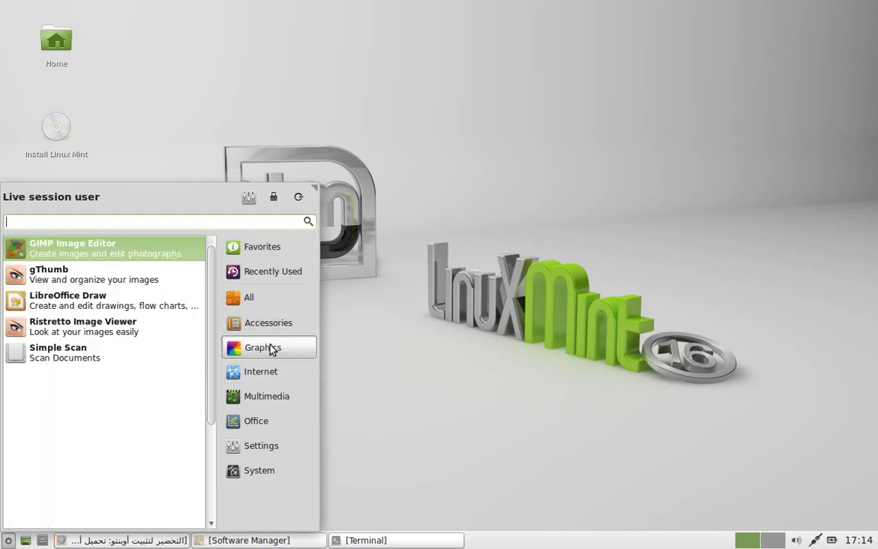
{"action": "left_click", "coordinate": [292, 377]}
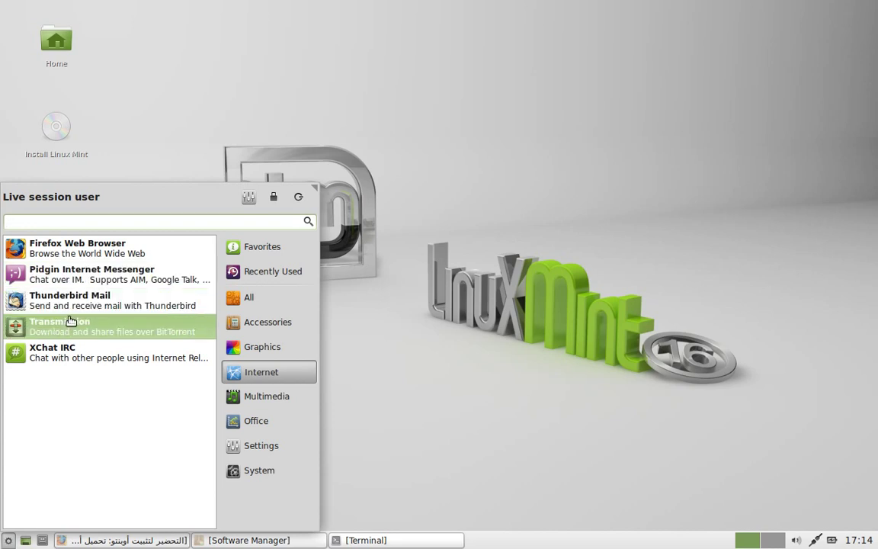
{"action": "mouse_move", "coordinate": [271, 398]}
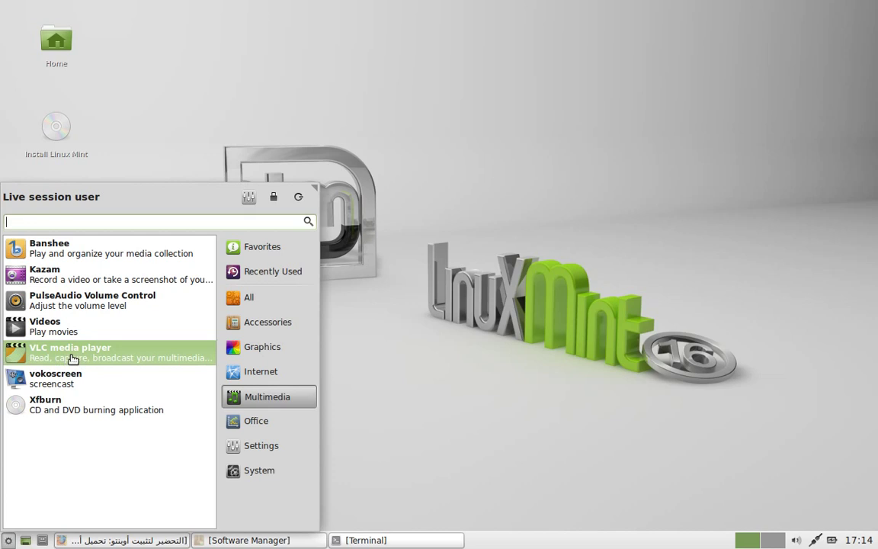
{"action": "mouse_move", "coordinate": [252, 423]}
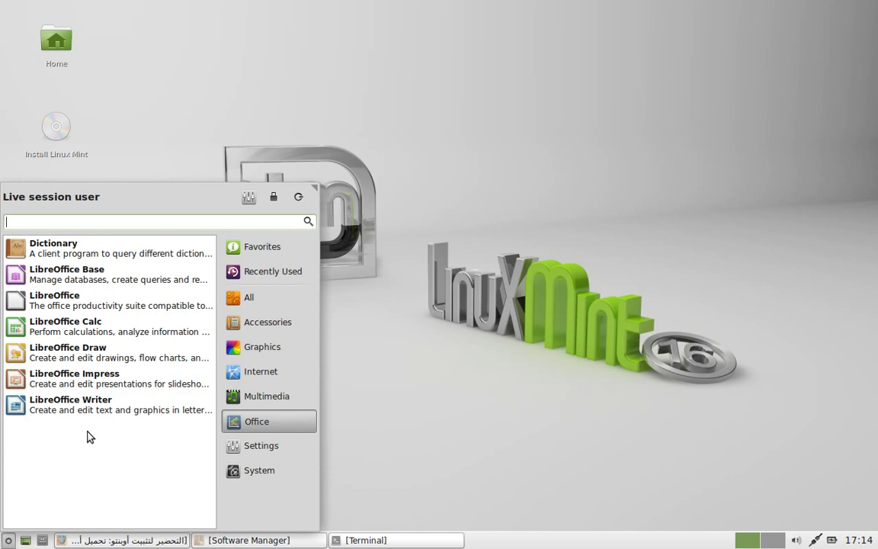
{"action": "mouse_move", "coordinate": [259, 448]}
{"action": "scroll", "coordinate": [92, 387], "scroll_direction": "down", "scroll_amount": 10}
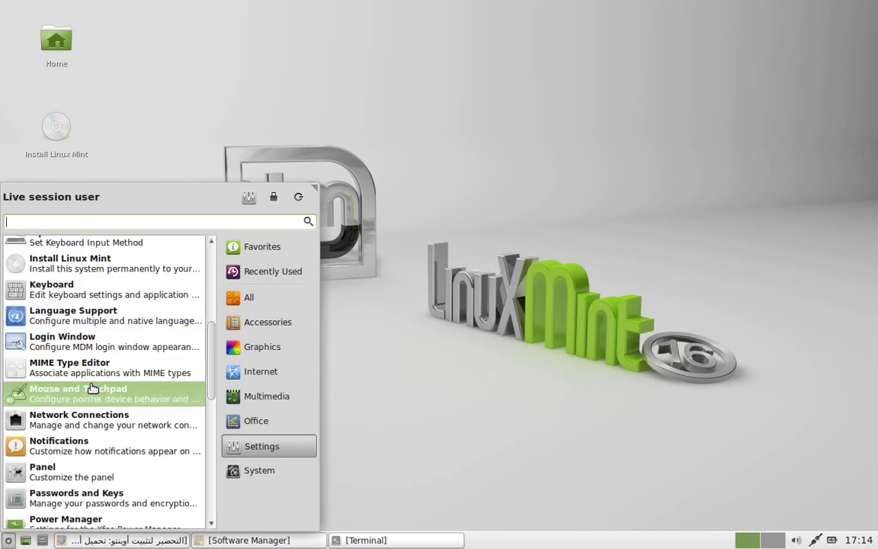
{"action": "left_click", "coordinate": [425, 334]}
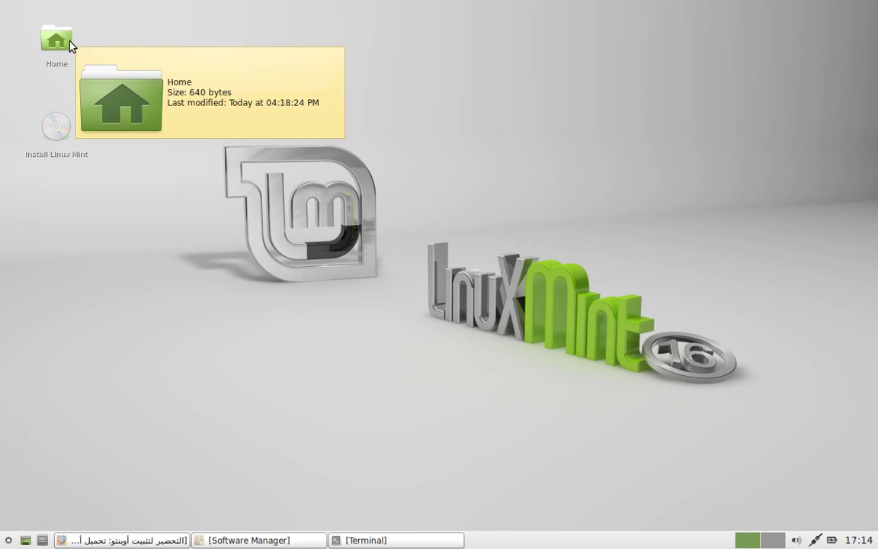
- Look through the places list, the Home folder and the Mageia-Guide folder on Volume, ending at /media/mint, and close the file manager
{"action": "left_click", "coordinate": [42, 540]}
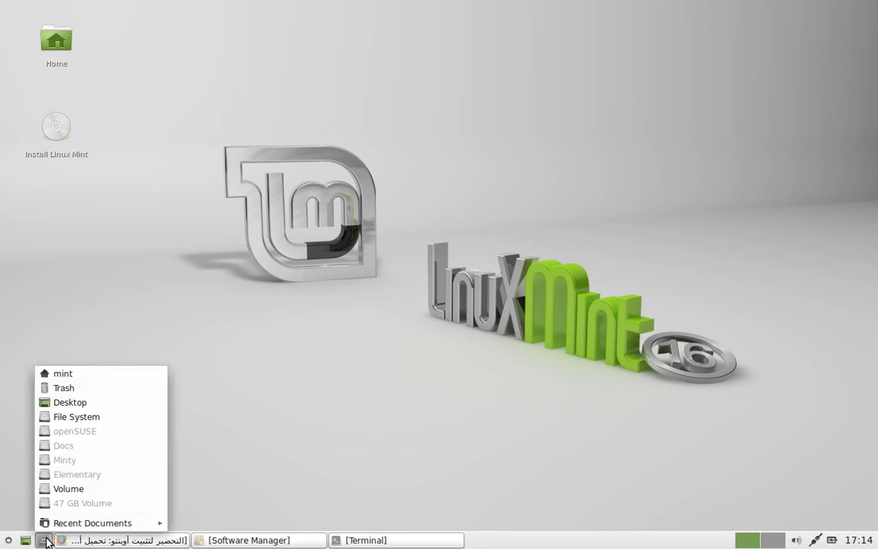
{"action": "left_click", "coordinate": [260, 314]}
{"action": "double_click", "coordinate": [65, 40]}
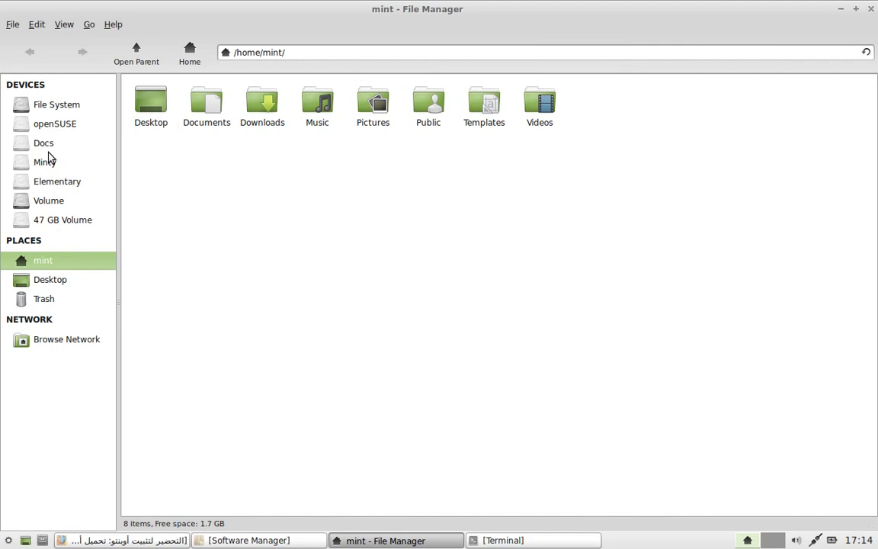
{"action": "left_click", "coordinate": [53, 203]}
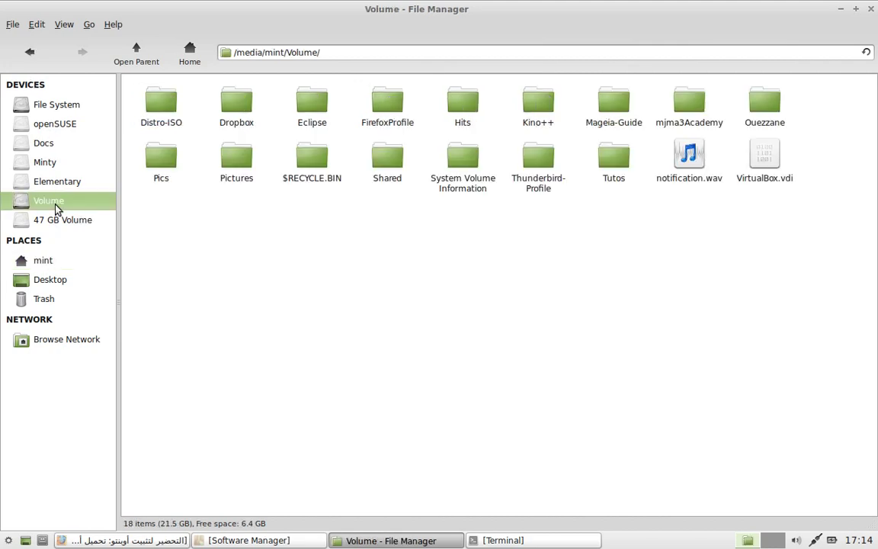
{"action": "left_click", "coordinate": [614, 107]}
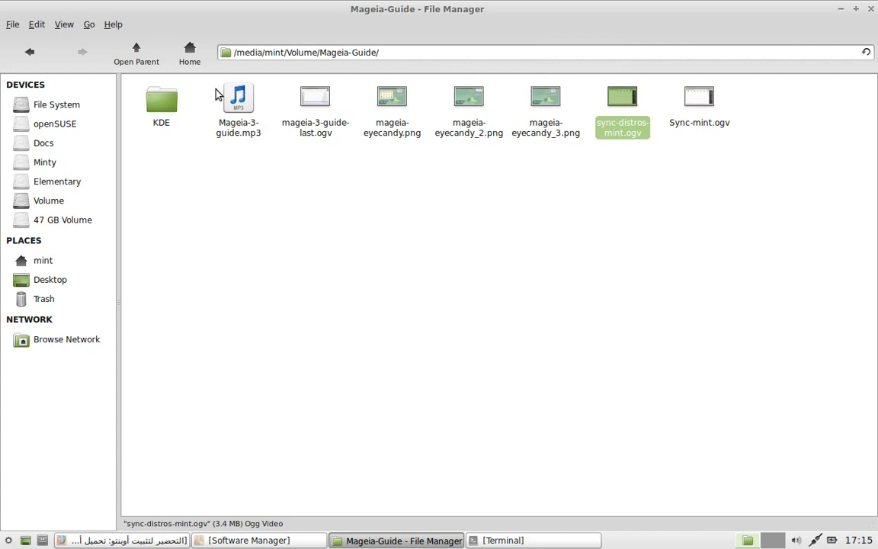
{"action": "double_click", "coordinate": [148, 55]}
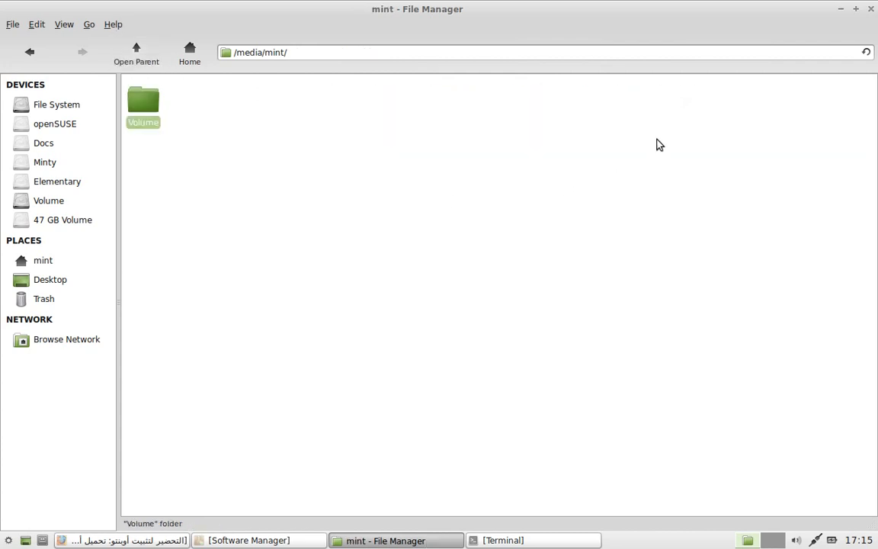
{"action": "left_click", "coordinate": [329, 241]}
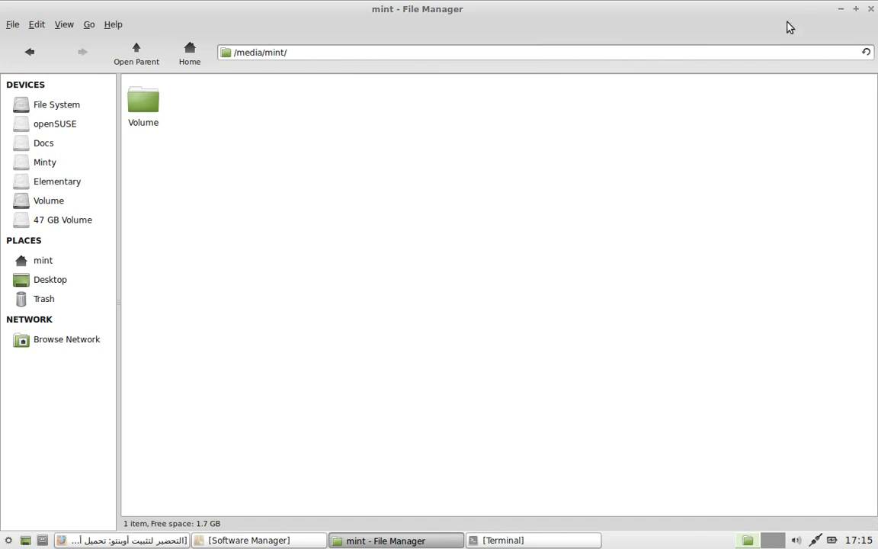
{"action": "left_click", "coordinate": [871, 10]}
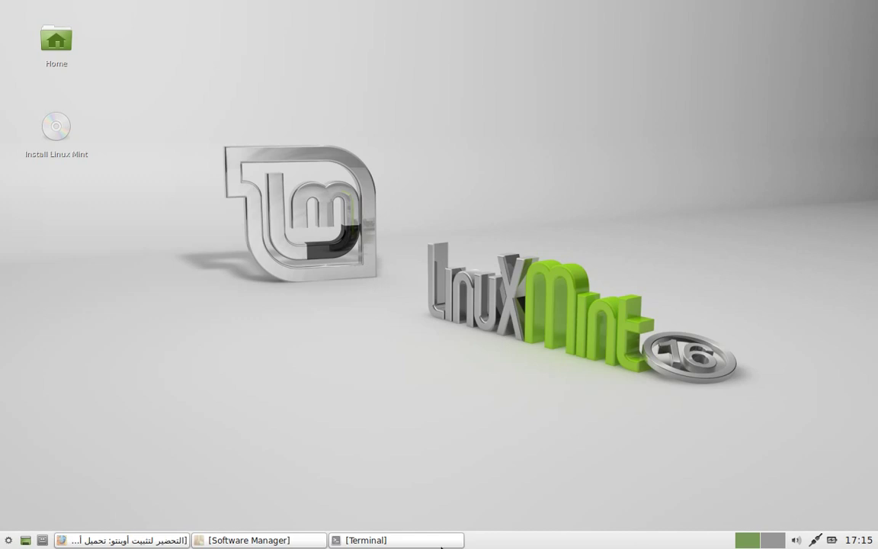
- Show the running Terminal, Software Manager and Firefox windows one at a time, minimizing each again
{"action": "left_click", "coordinate": [392, 540]}
{"action": "left_click", "coordinate": [393, 540]}
{"action": "left_click", "coordinate": [194, 540]}
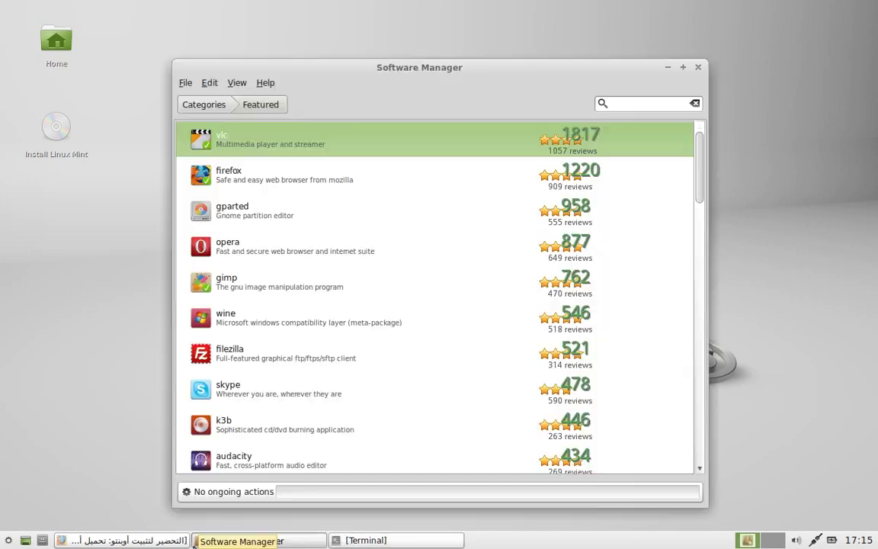
{"action": "left_click", "coordinate": [195, 540]}
{"action": "left_click", "coordinate": [106, 540]}
{"action": "left_click", "coordinate": [106, 540]}
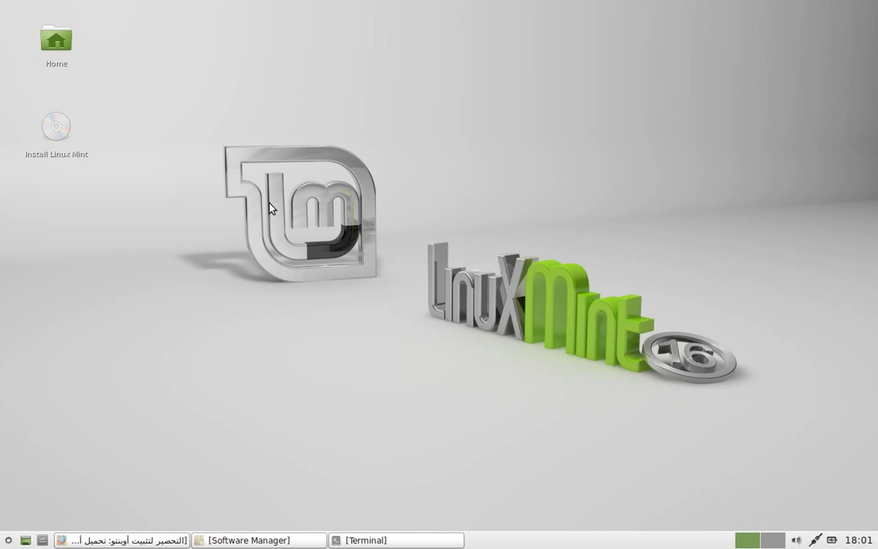
{"action": "left_click", "coordinate": [387, 539]}
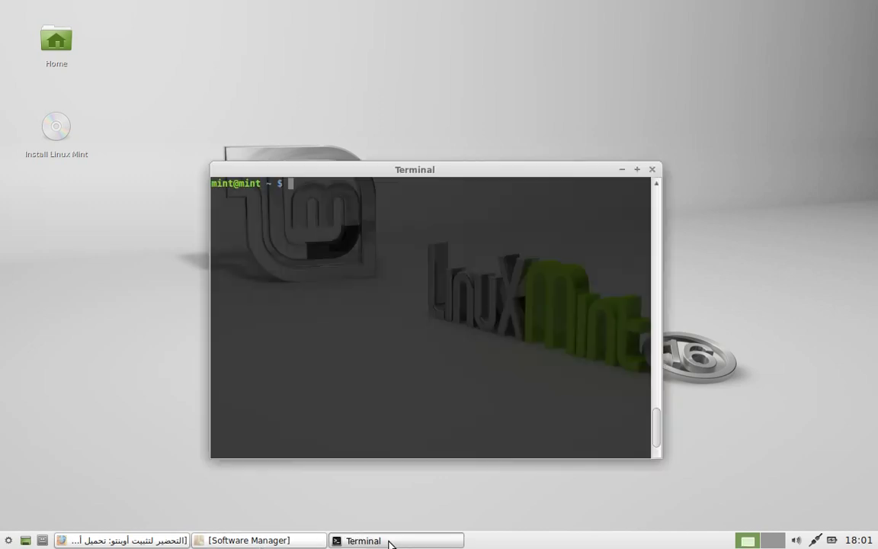
{"action": "left_click", "coordinate": [387, 539]}
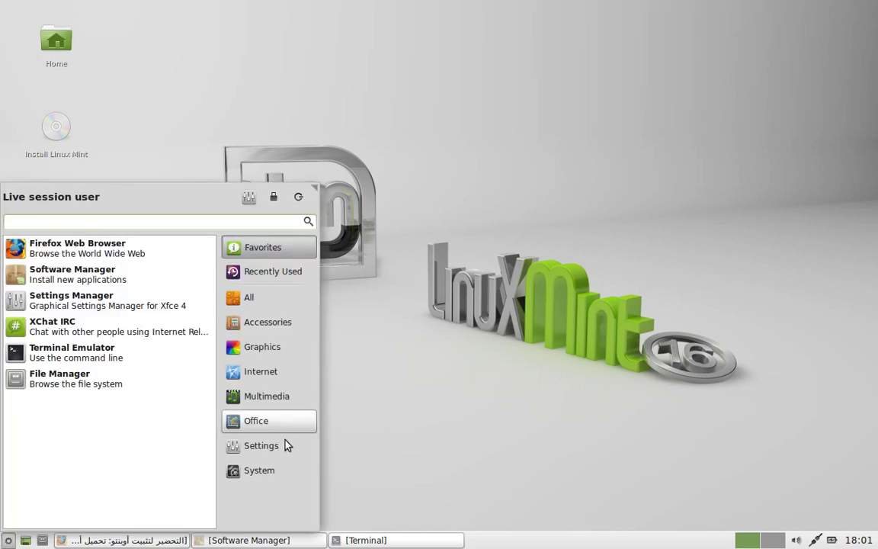
- Review the System category of applications and the list of available network connections
{"action": "left_click", "coordinate": [281, 470]}
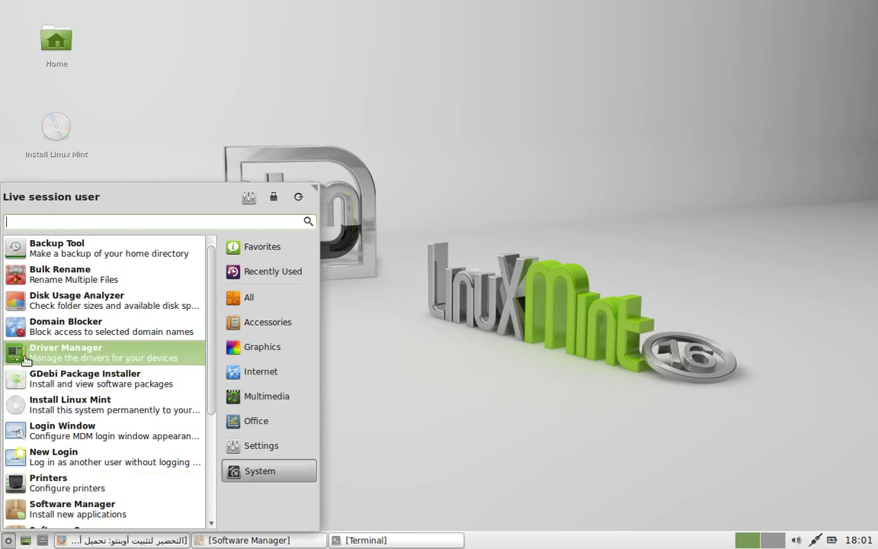
{"action": "left_click", "coordinate": [576, 358]}
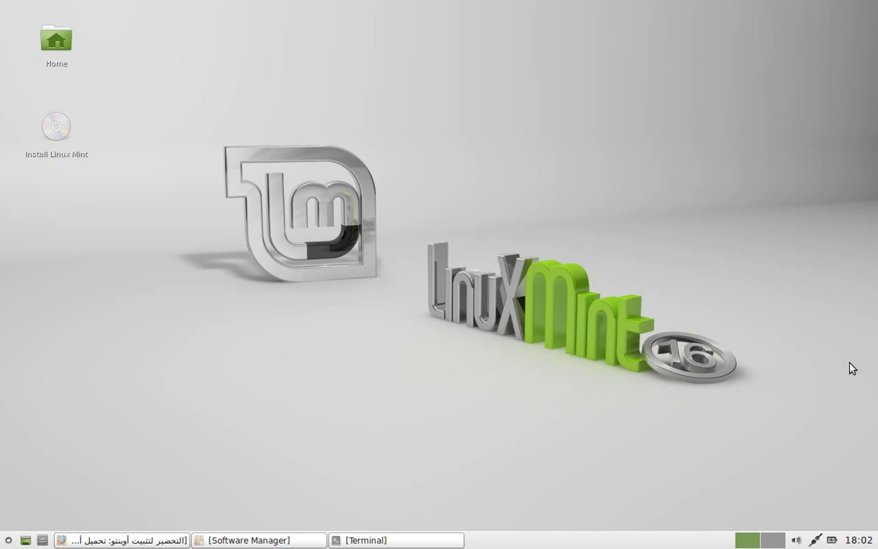
{"action": "left_click", "coordinate": [816, 540]}
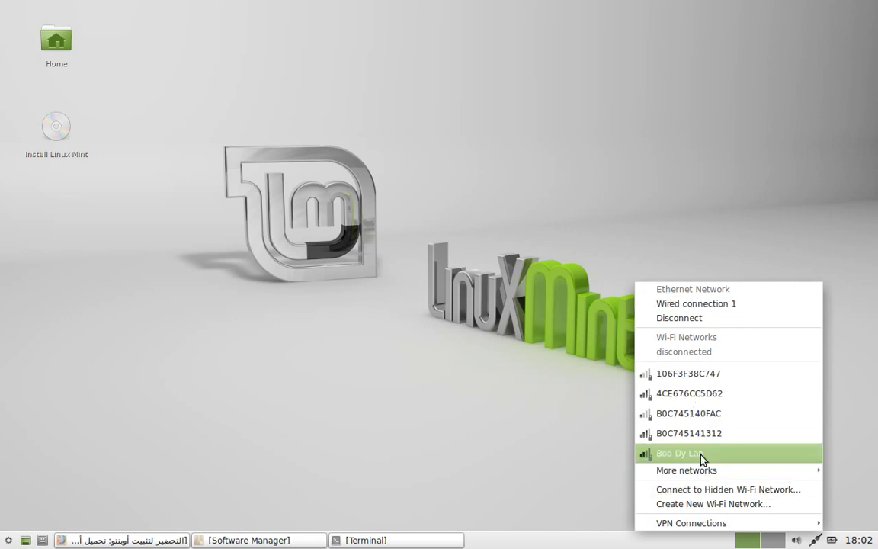
{"action": "left_click", "coordinate": [253, 291]}
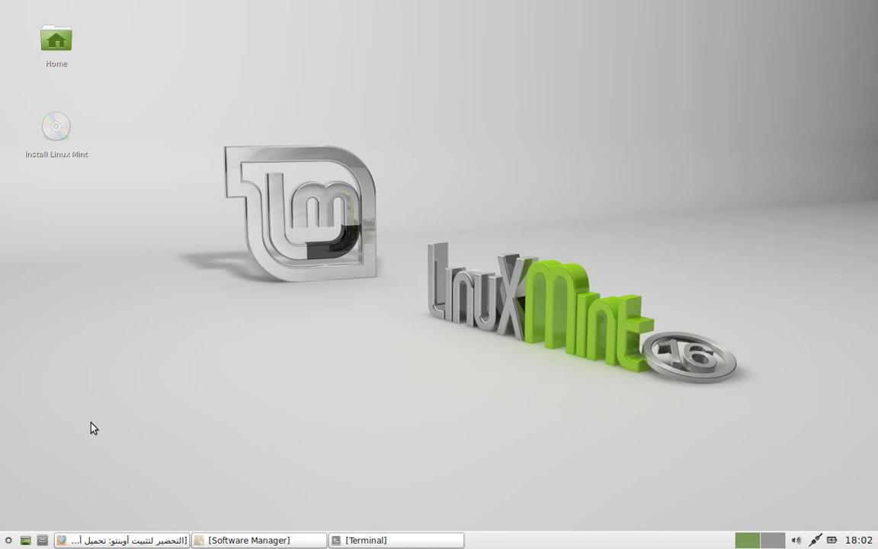
- Switch to Firefox, examine the mjma3.com article section on burning the ISO file to DVD or USB, and minimize the browser
{"action": "left_click", "coordinate": [103, 540]}
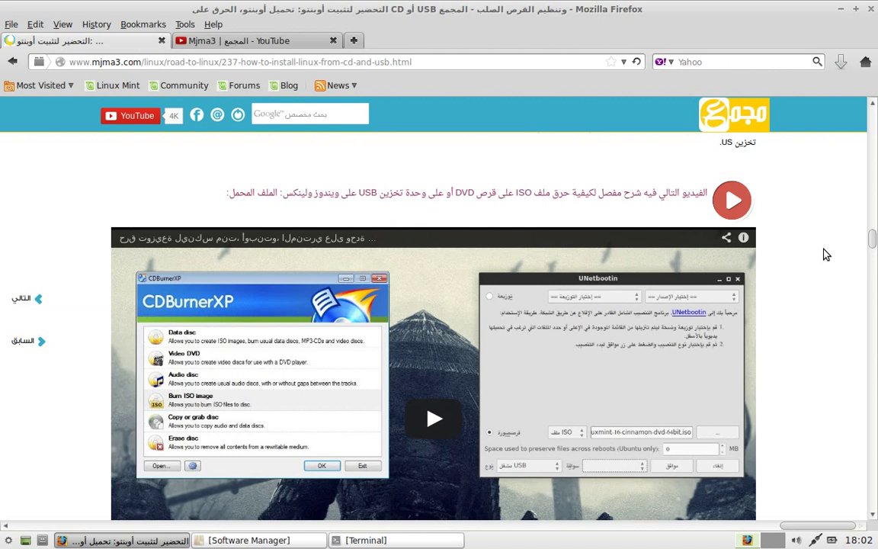
{"action": "scroll", "coordinate": [808, 300], "scroll_direction": "up", "scroll_amount": 1}
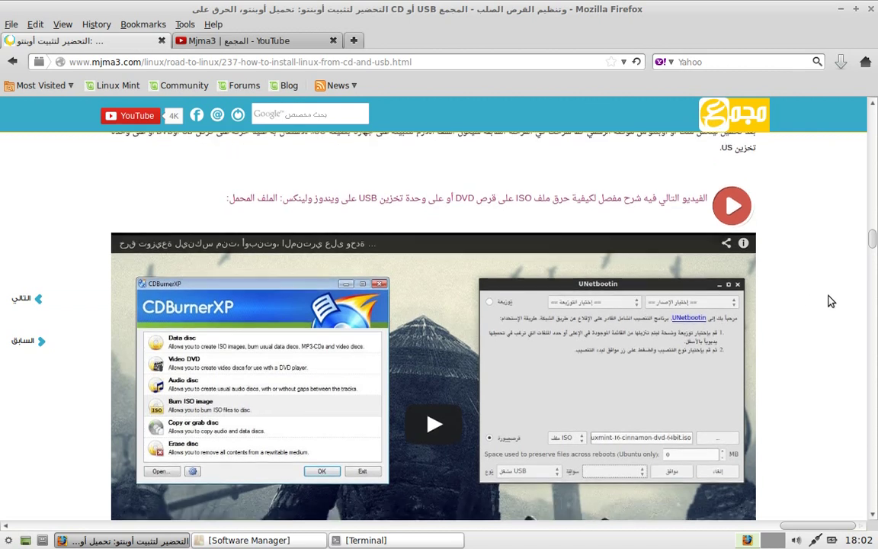
{"action": "scroll", "coordinate": [830, 301], "scroll_direction": "down", "scroll_amount": 1}
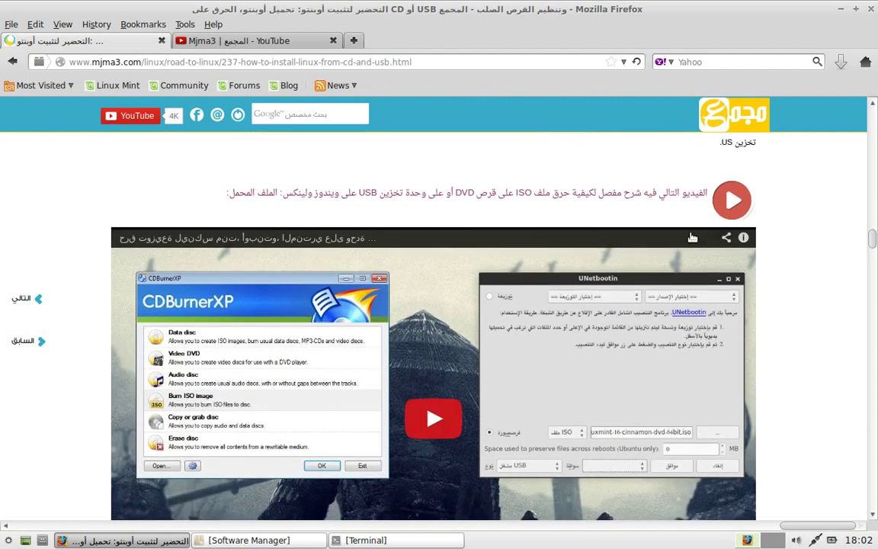
{"action": "scroll", "coordinate": [810, 298], "scroll_direction": "down", "scroll_amount": 3}
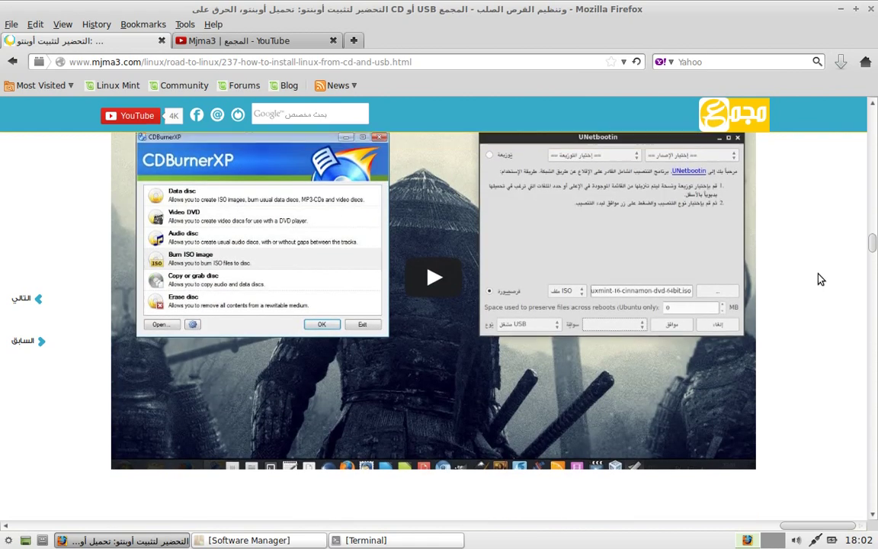
{"action": "left_click", "coordinate": [841, 8]}
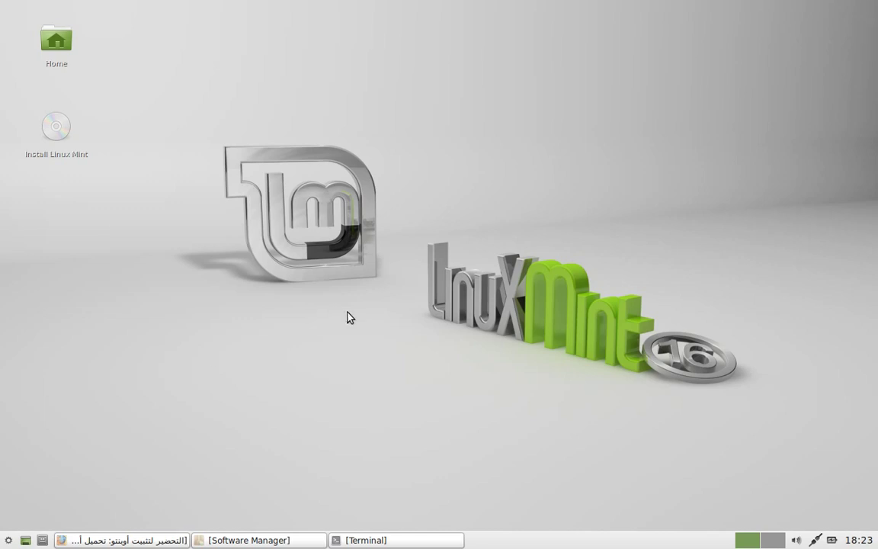
- Restore Firefox, view the heading above the article's ISO-burning video, and return to the desktop
{"action": "left_click", "coordinate": [122, 539]}
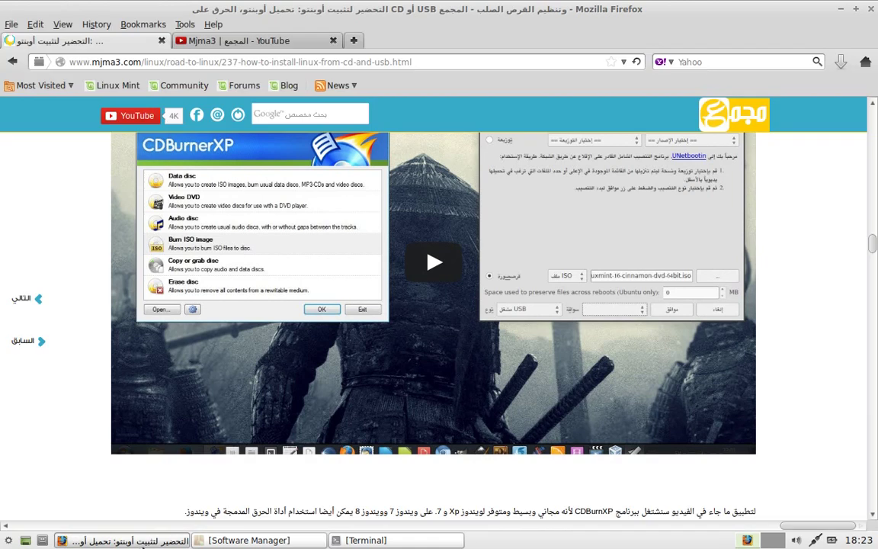
{"action": "scroll", "coordinate": [812, 281], "scroll_direction": "up", "scroll_amount": 2}
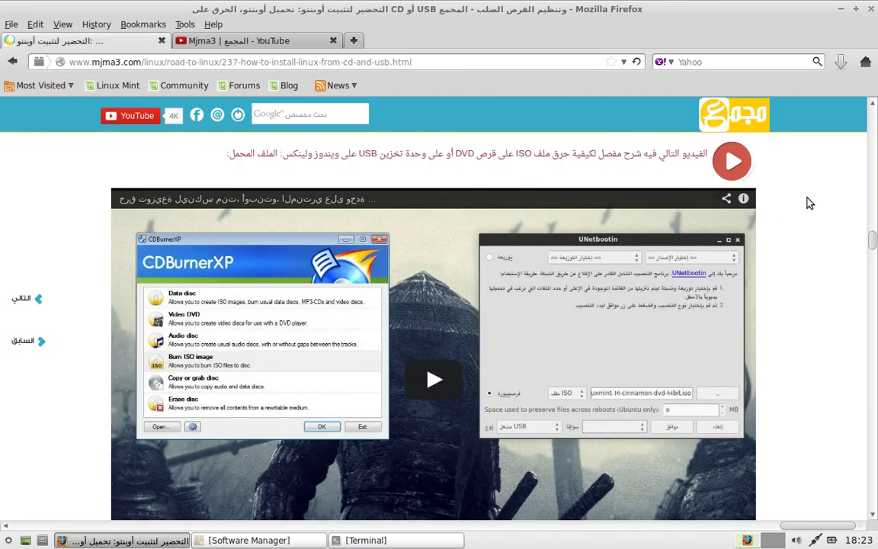
{"action": "left_click", "coordinate": [839, 9]}
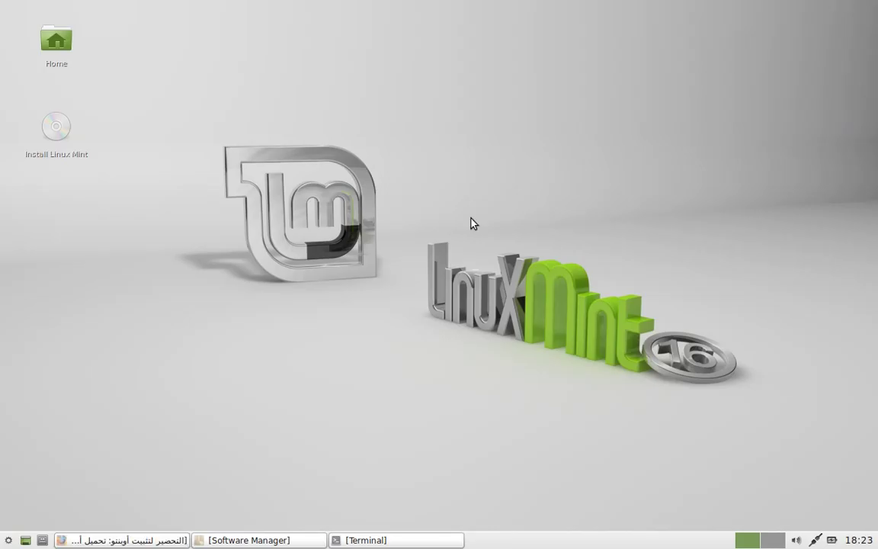